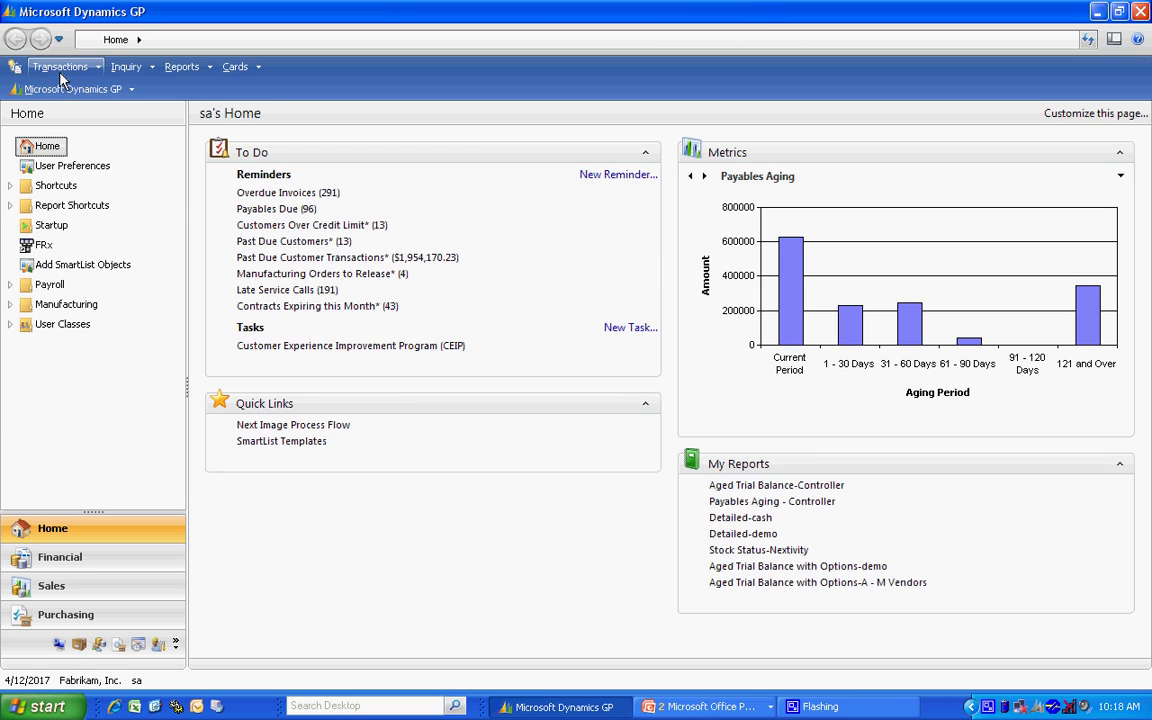
Open the Transactions menu to reach the Inventory stock count options.
click(60, 67)
Open Stock Count Schedule and create stock count NEXT DATE with description 'Next Date'.
mouse_move(80, 146)
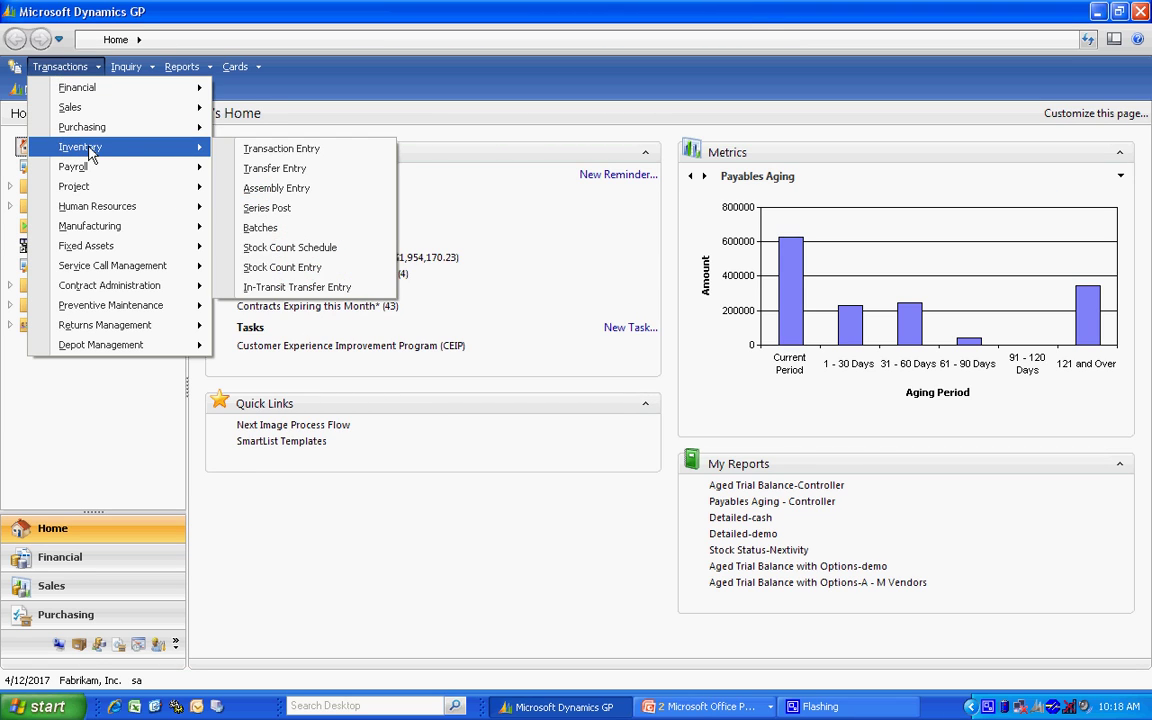
click(296, 248)
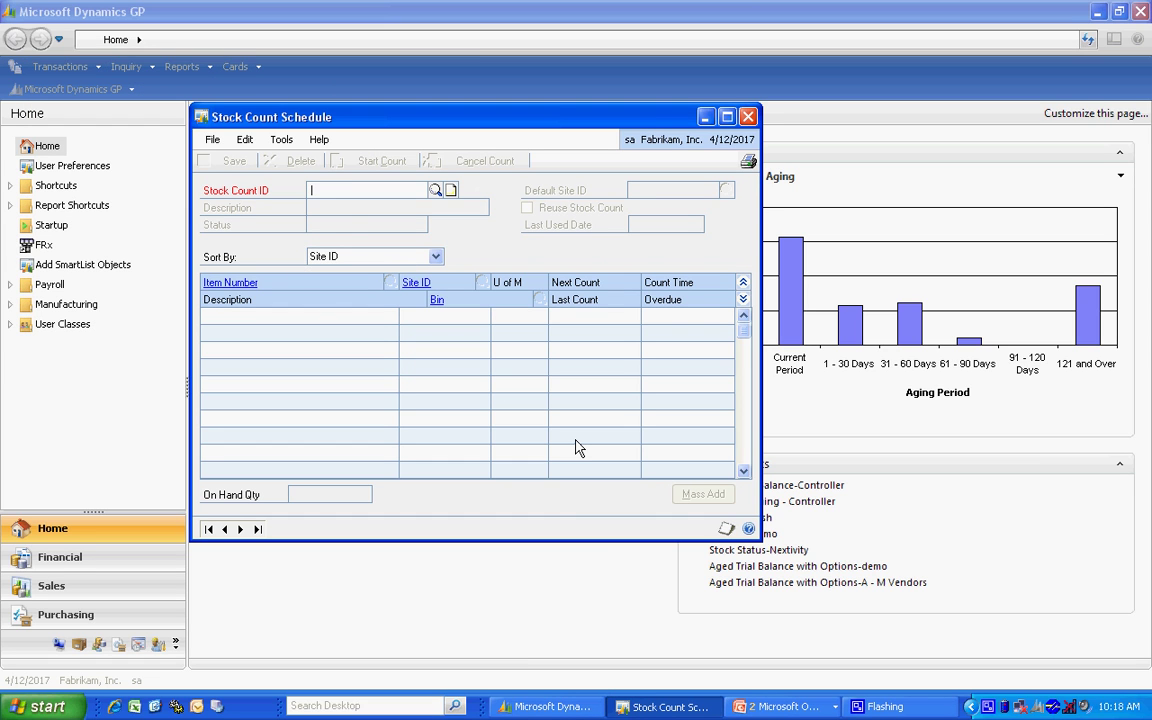
text(NEXT DATE)
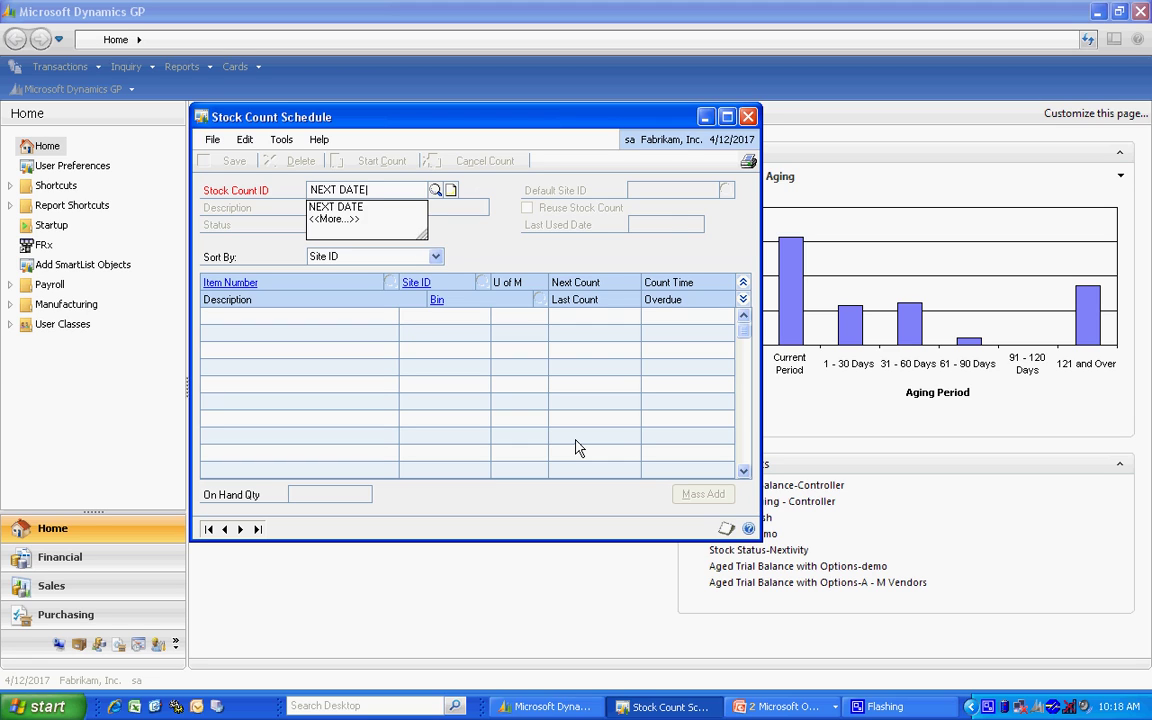
key(Tab)
text(Ne)
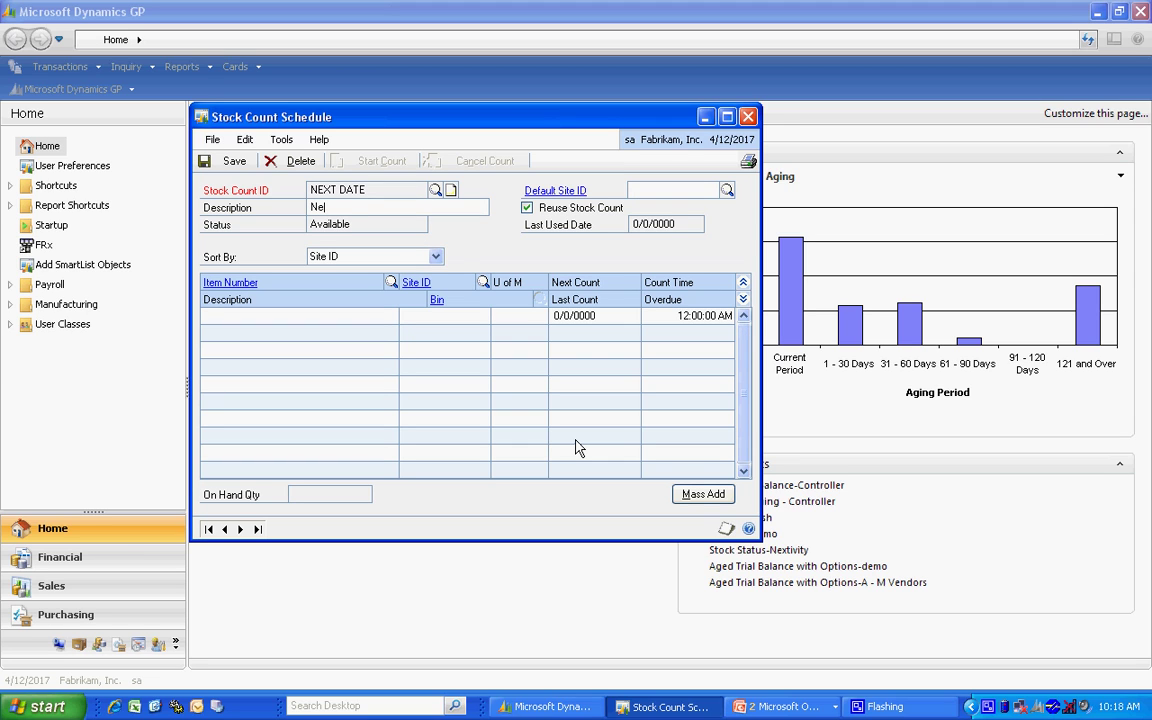
text(xt Date)
Mass-add all items with next stock count date 4/1/2017 to 4/30/2017 to NEXT DATE.
click(700, 494)
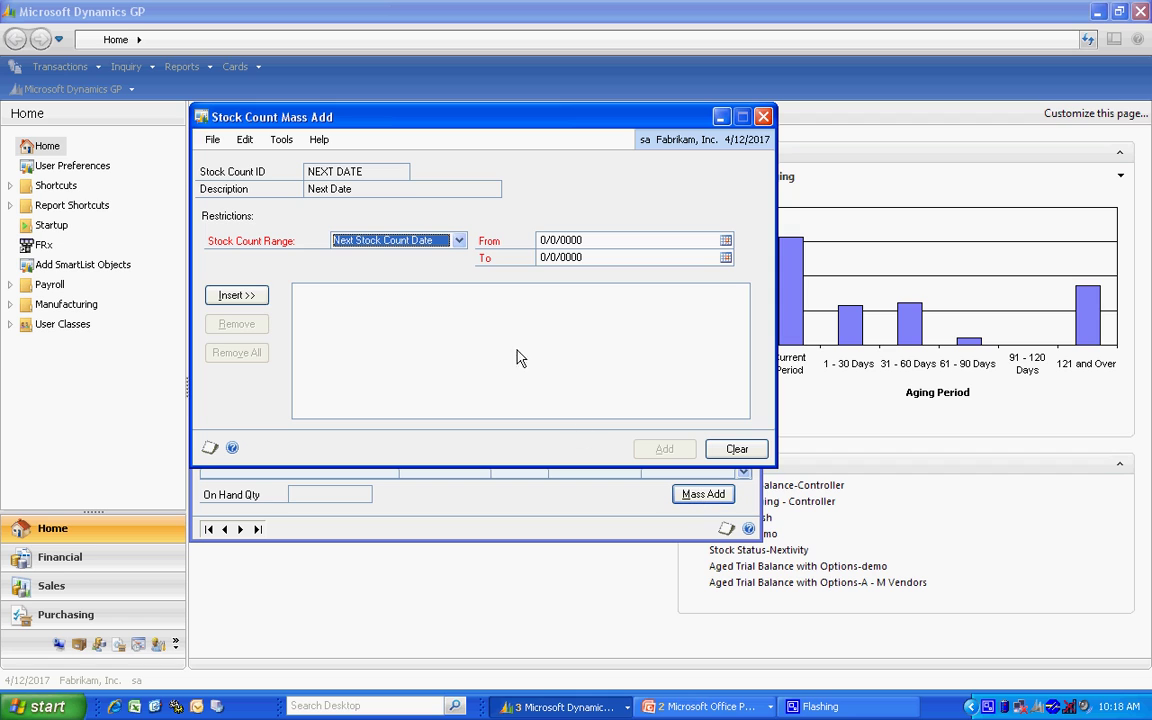
click(459, 241)
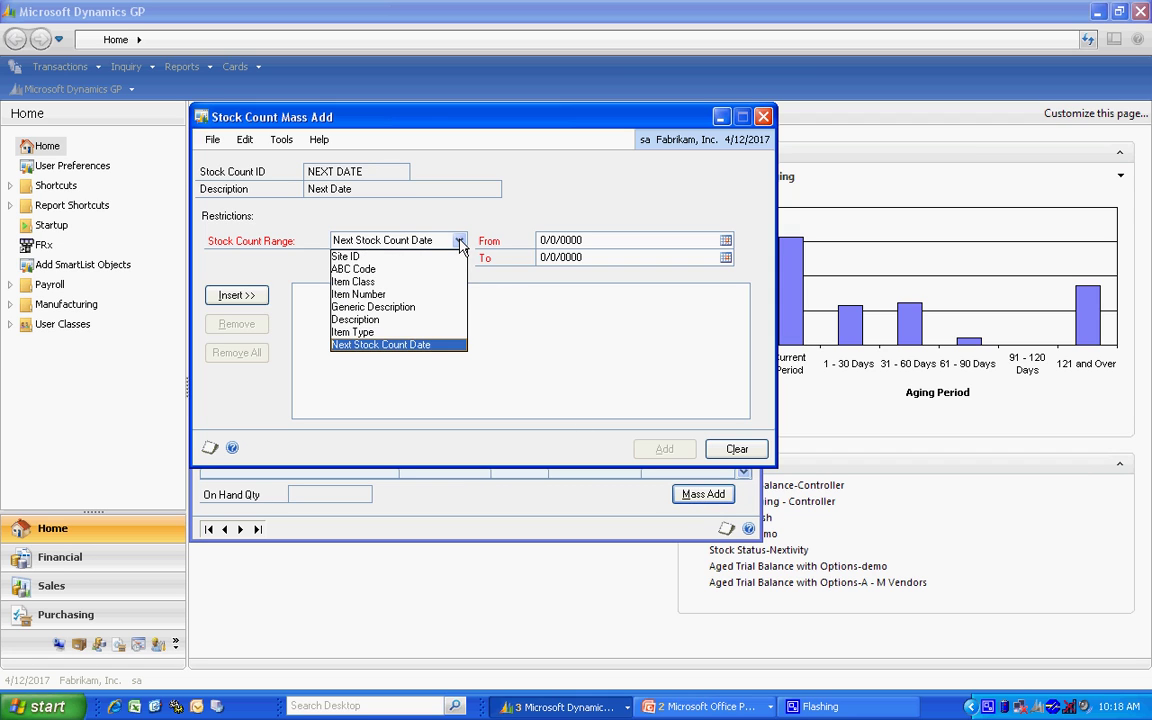
click(442, 350)
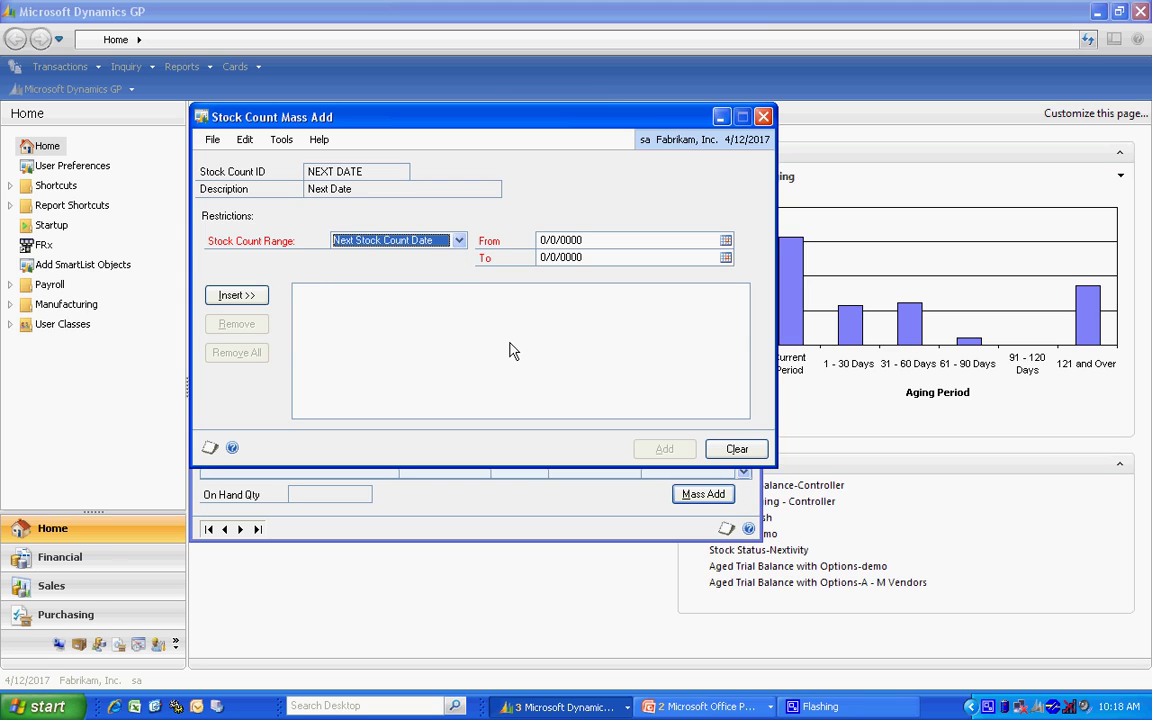
key(Tab)
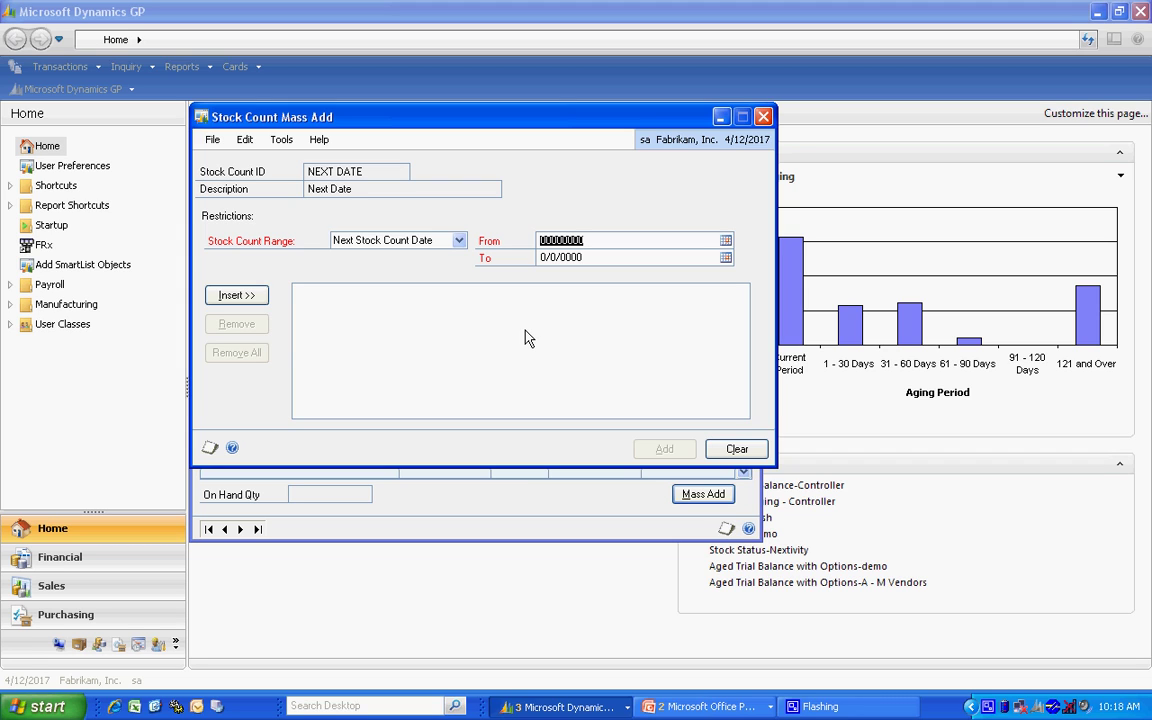
text(04012017)
key(Tab)
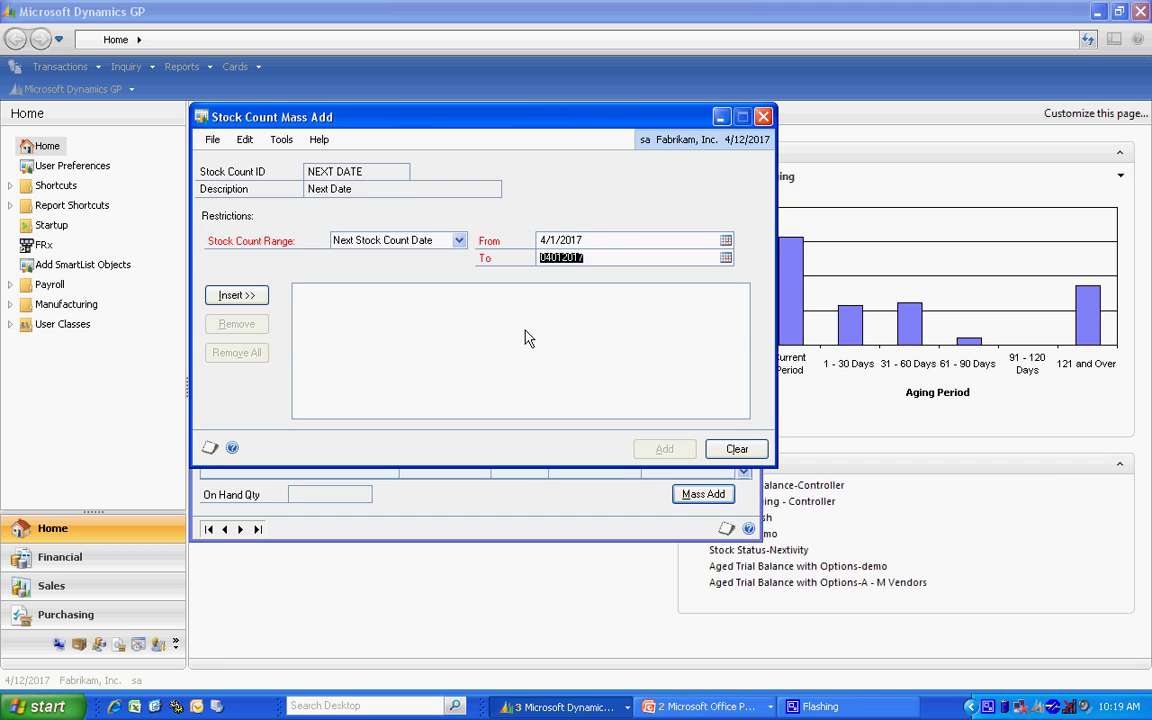
text(04302017)
key(Tab)
click(236, 296)
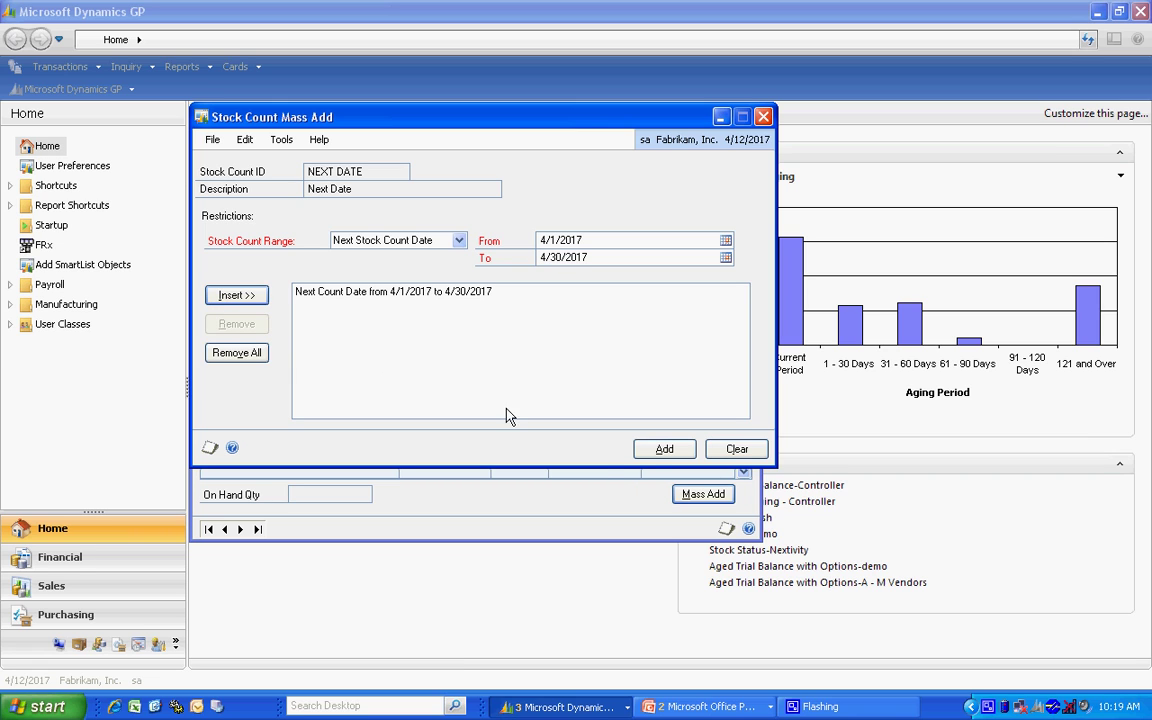
click(663, 451)
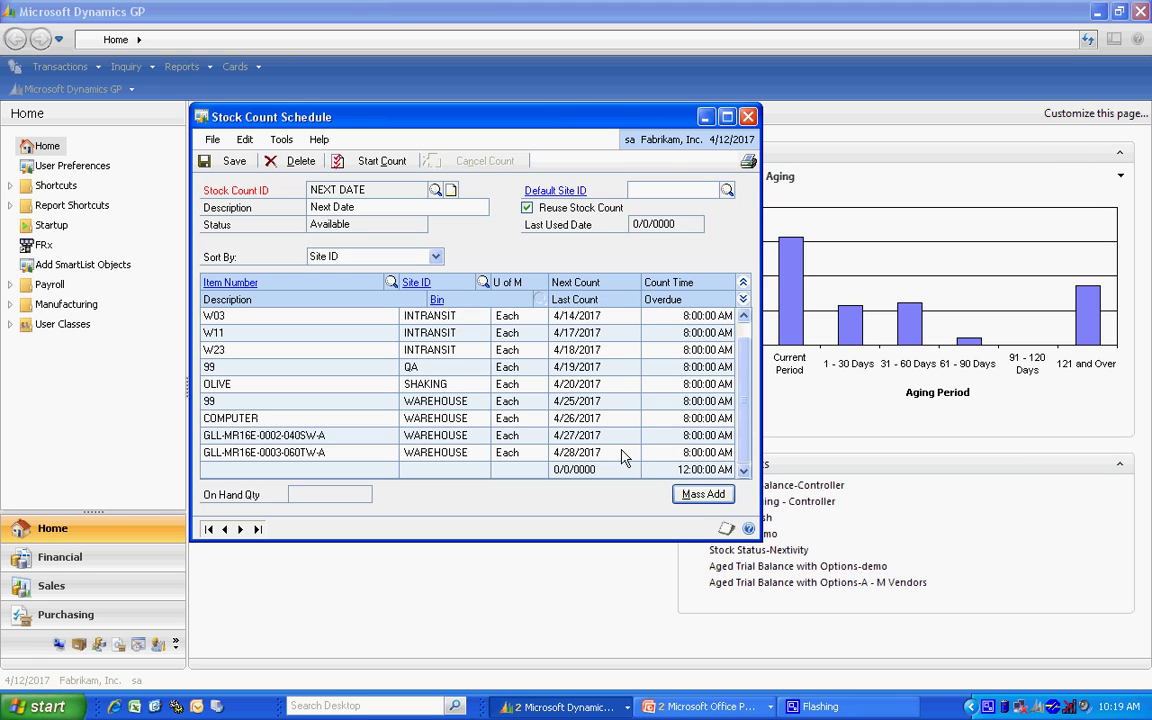
Save the NEXT DATE schedule and load the FINISHED GOODS stock count.
click(231, 161)
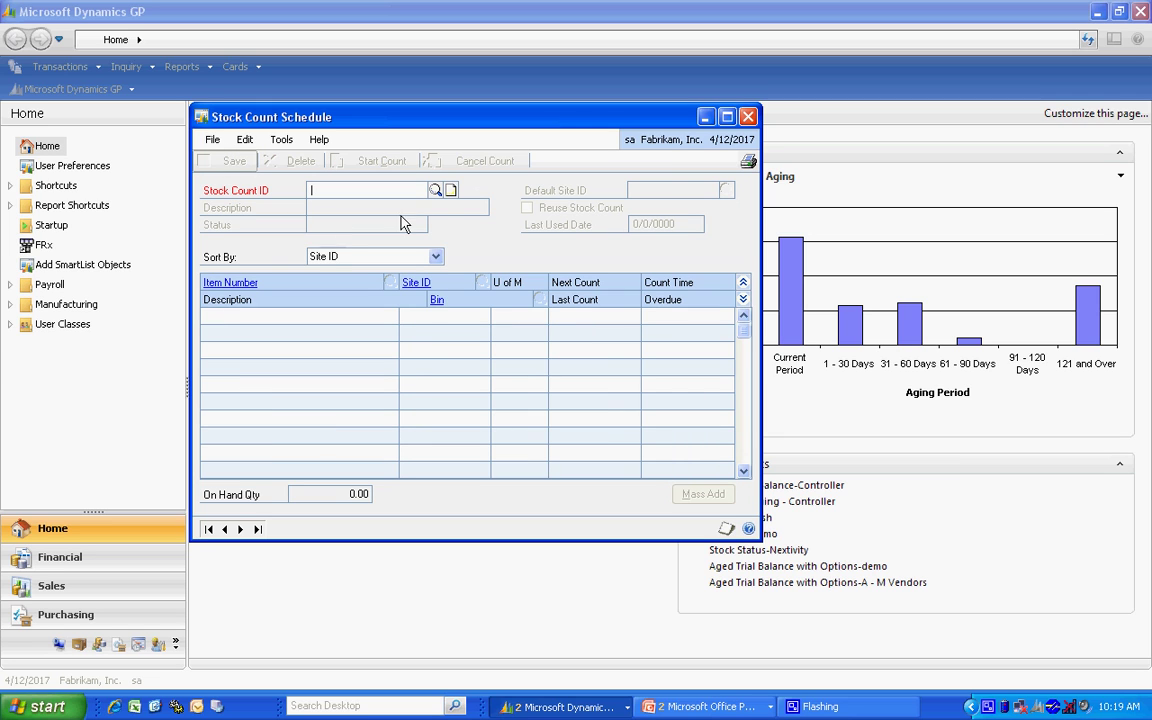
click(435, 191)
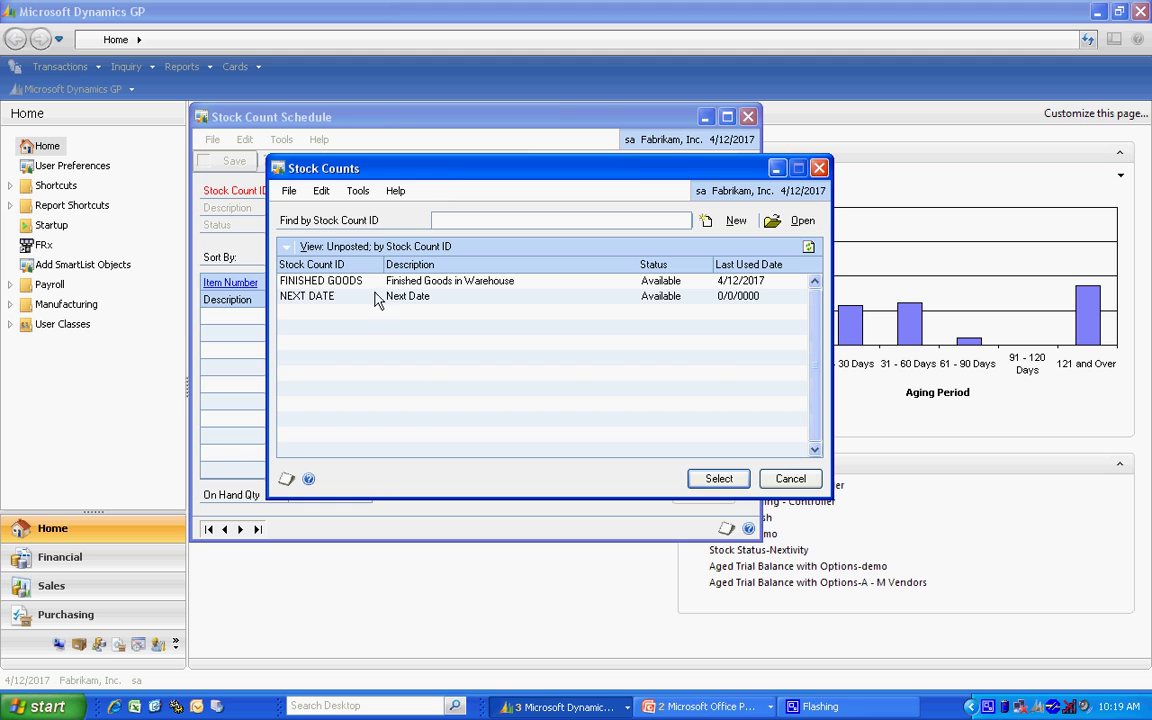
click(318, 281)
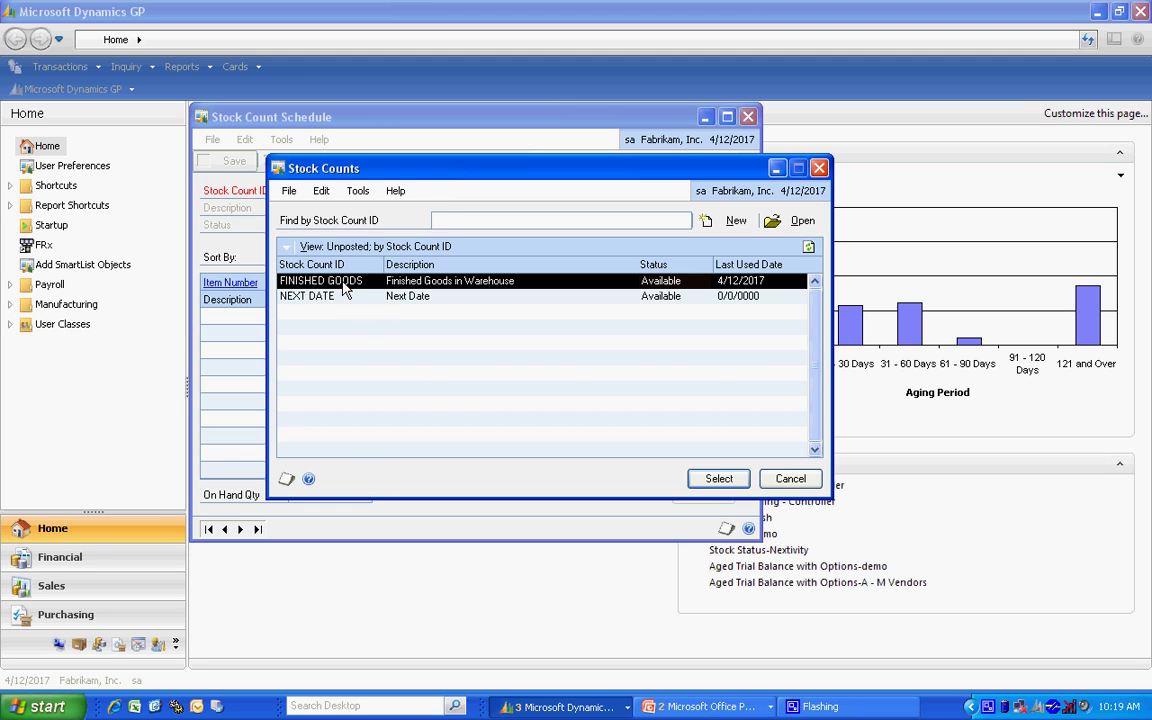
click(717, 479)
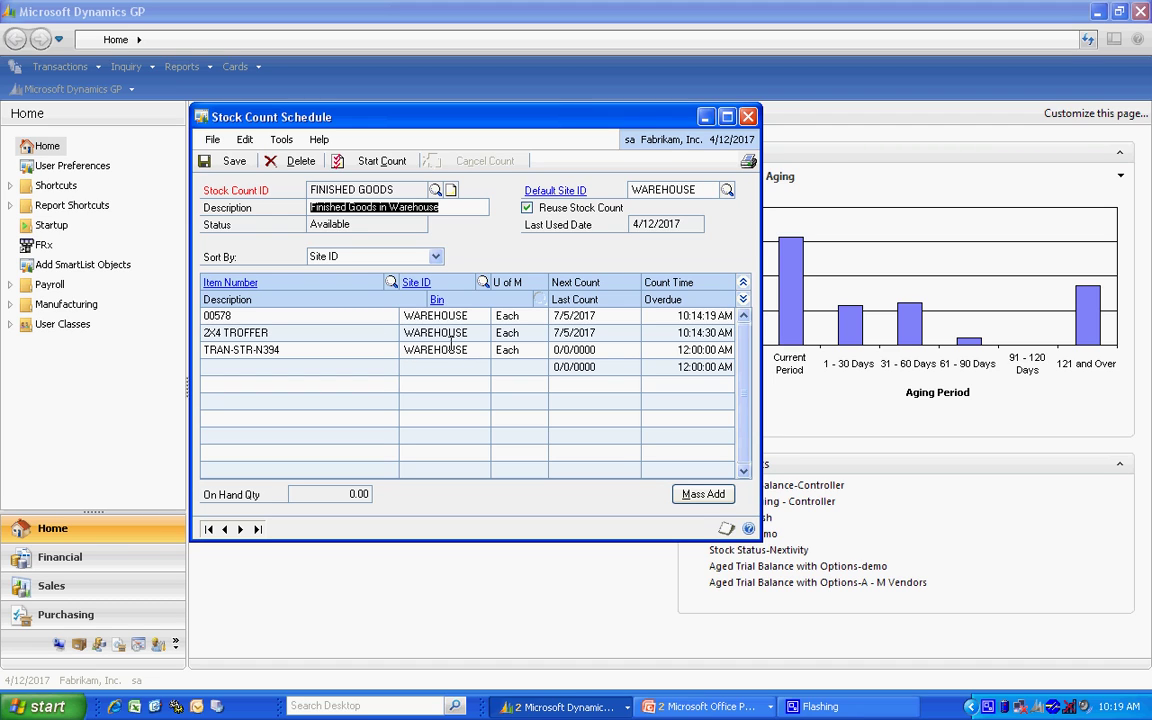
Start the FINISHED GOODS count and view its stock count form maximized on screen.
click(380, 165)
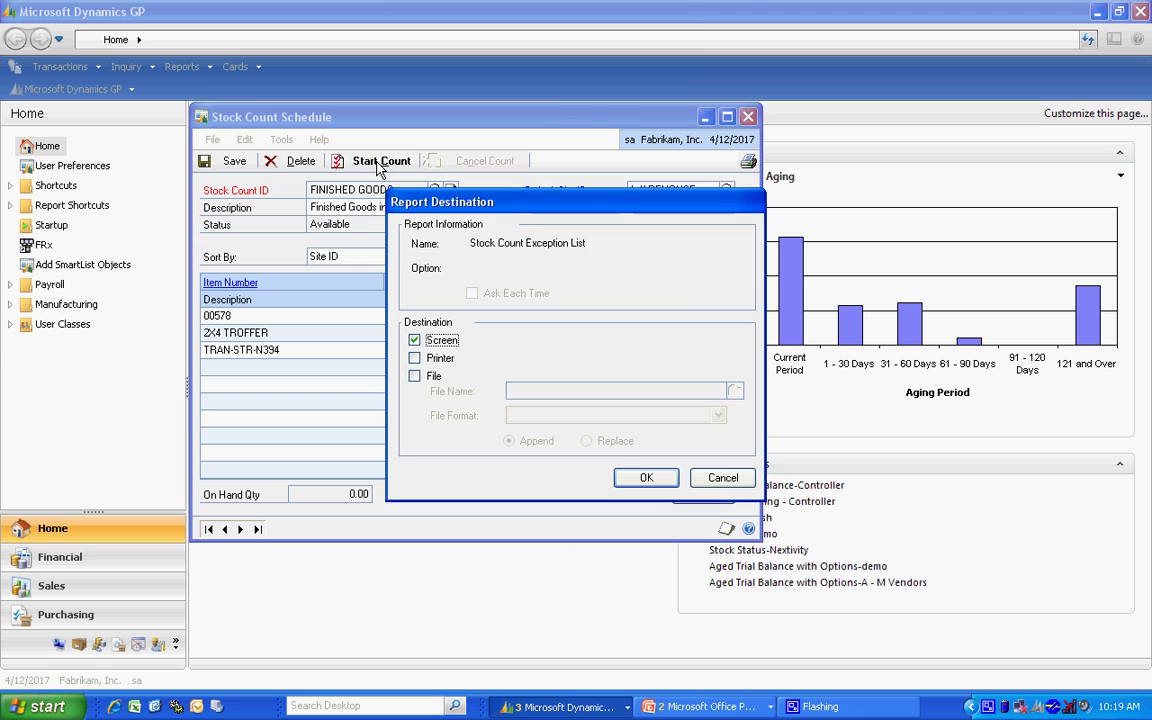
click(724, 479)
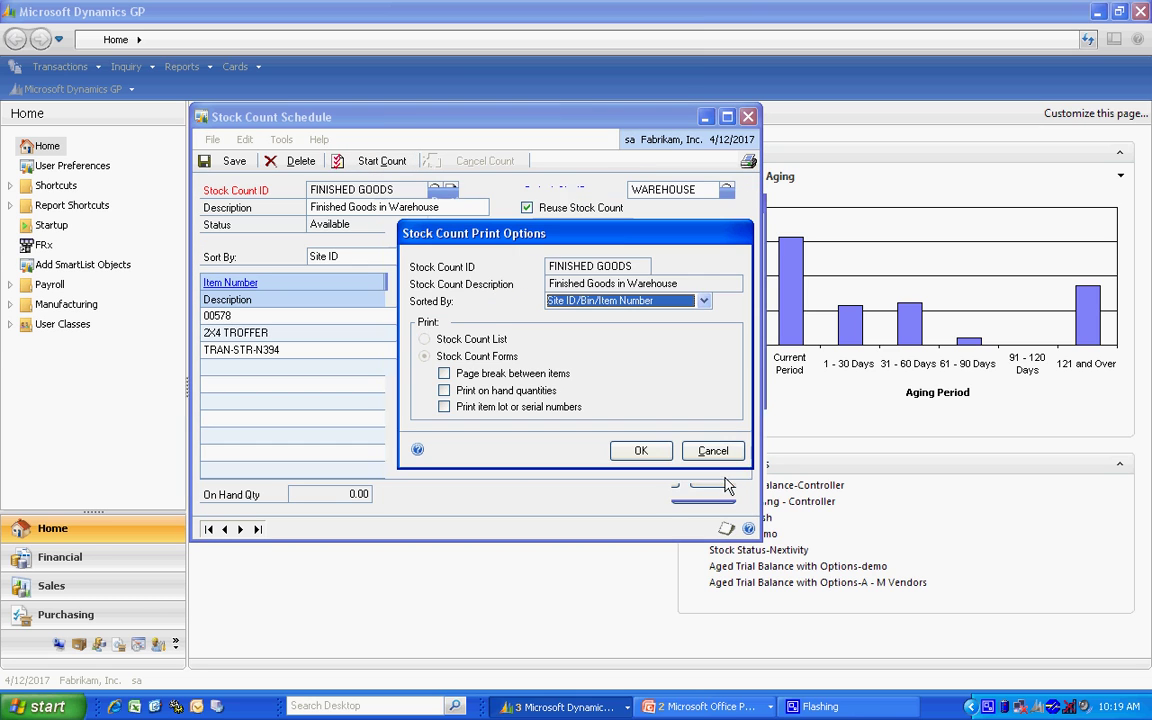
click(645, 453)
click(647, 477)
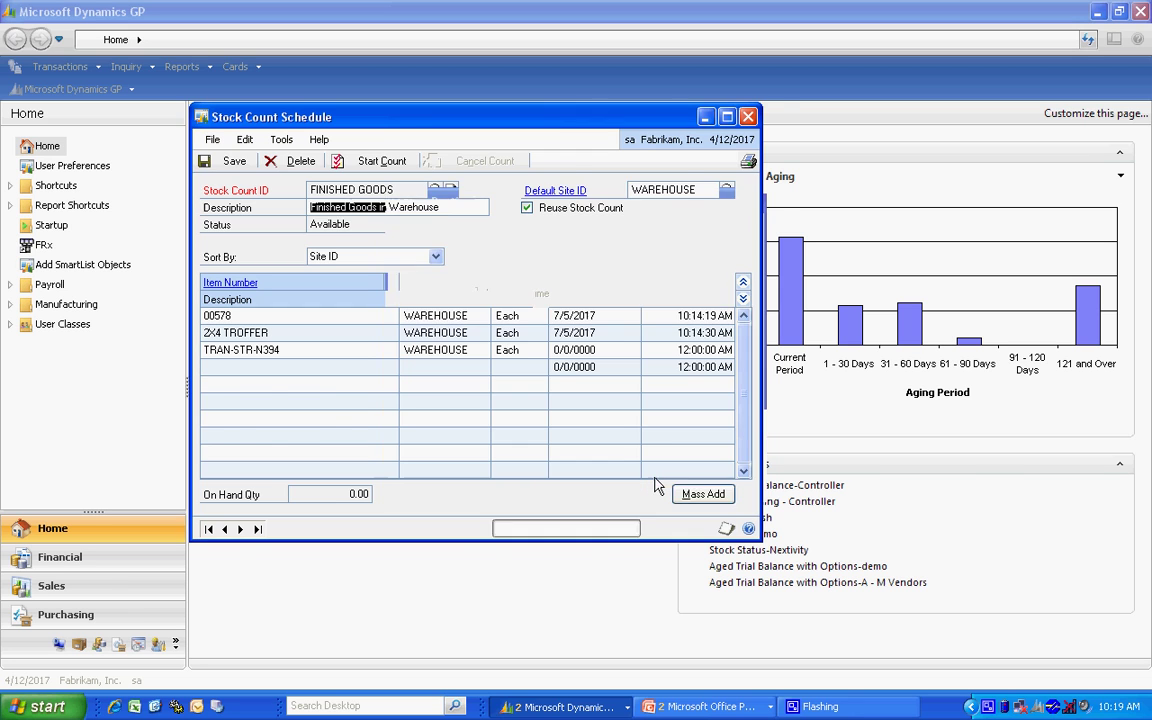
click(751, 119)
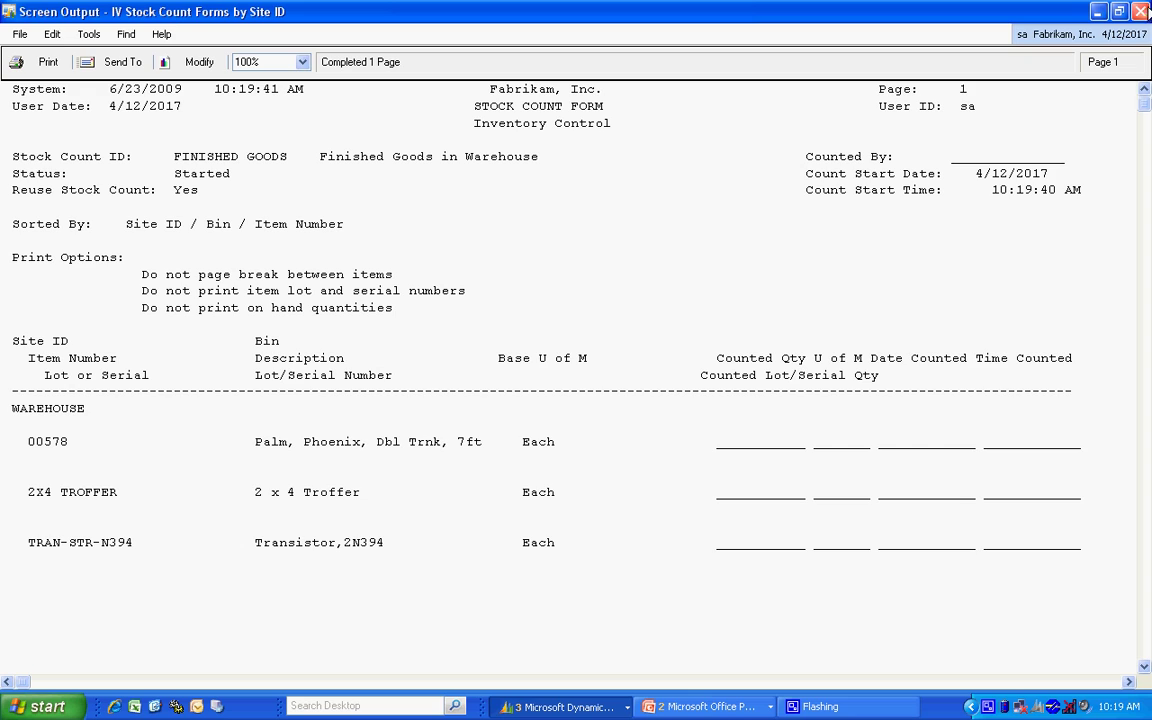
Close the stock count form report, leaving FINISHED GOODS with status Started.
click(1140, 11)
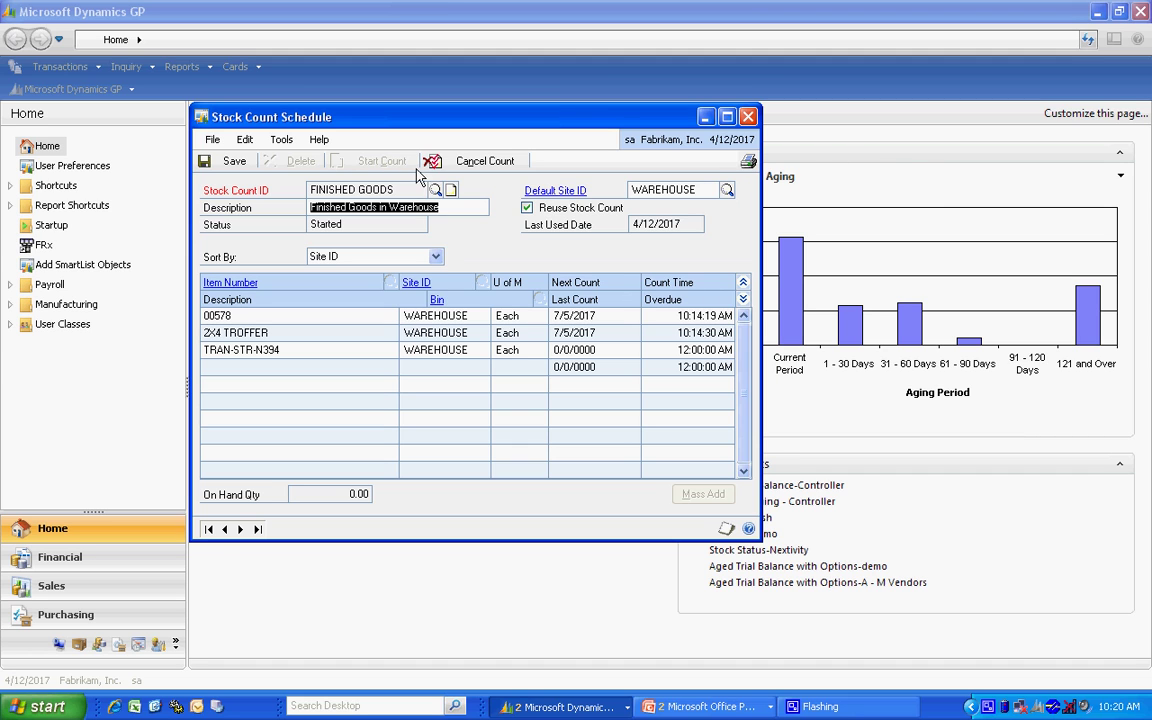
Load the FINISHED GOODS count in Stock Count Entry with item rows expanded.
click(748, 118)
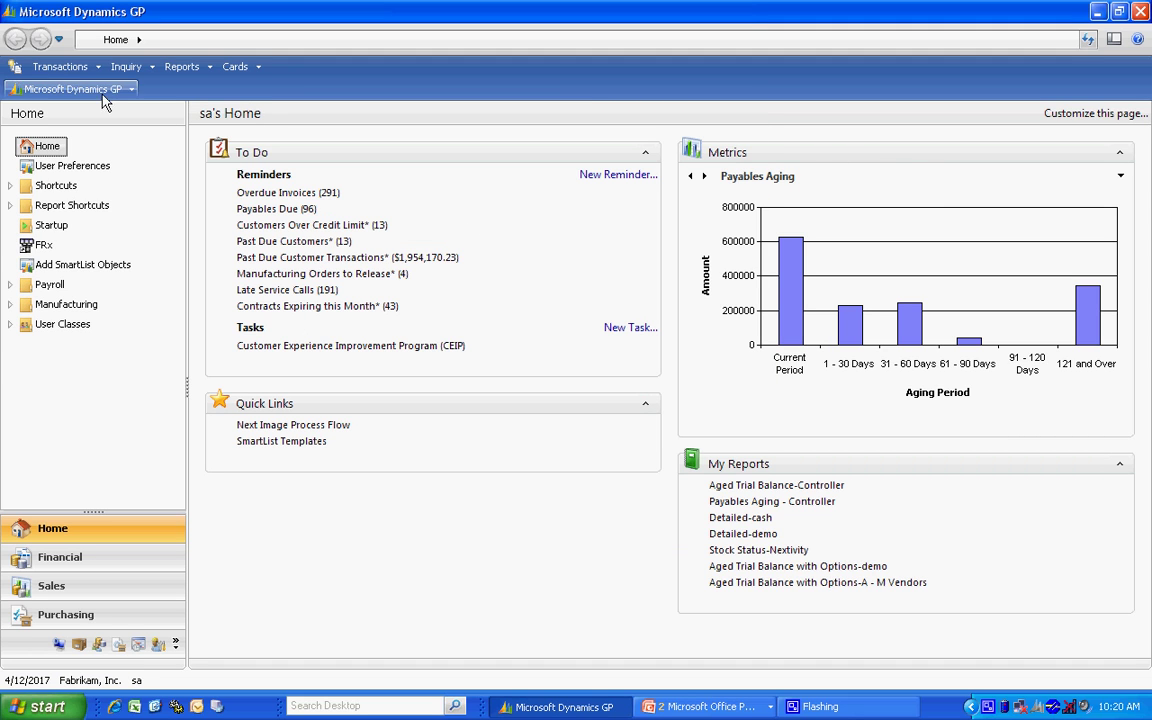
click(66, 67)
mouse_move(90, 147)
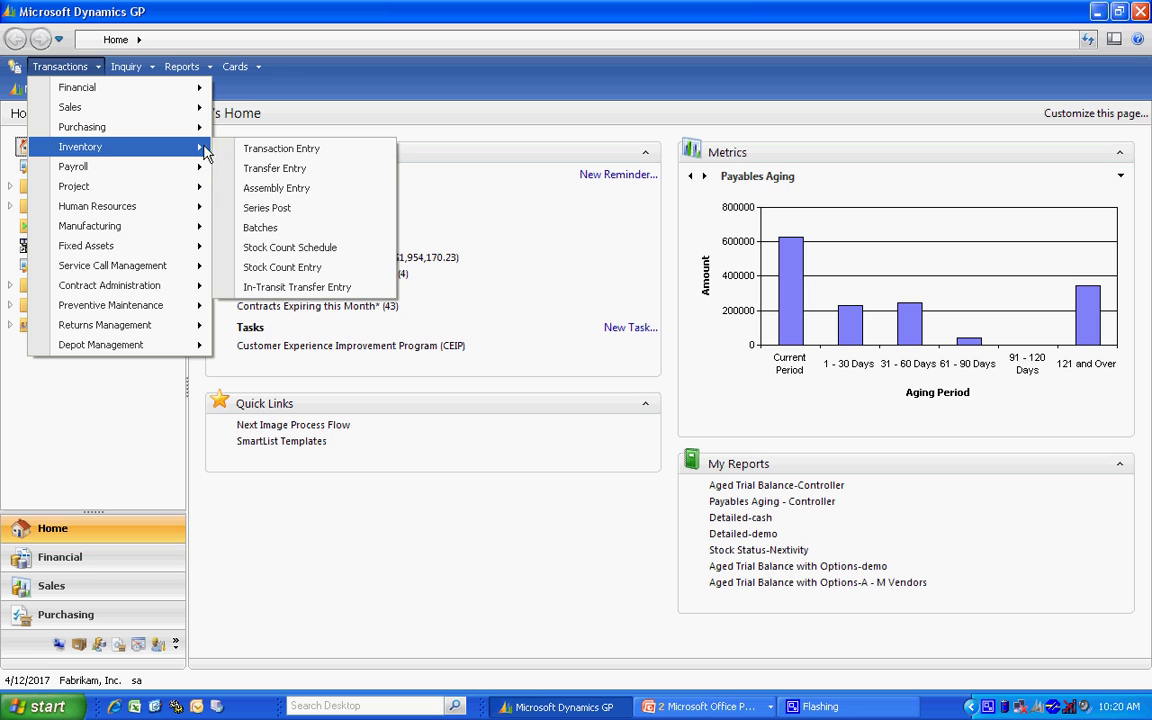
click(305, 266)
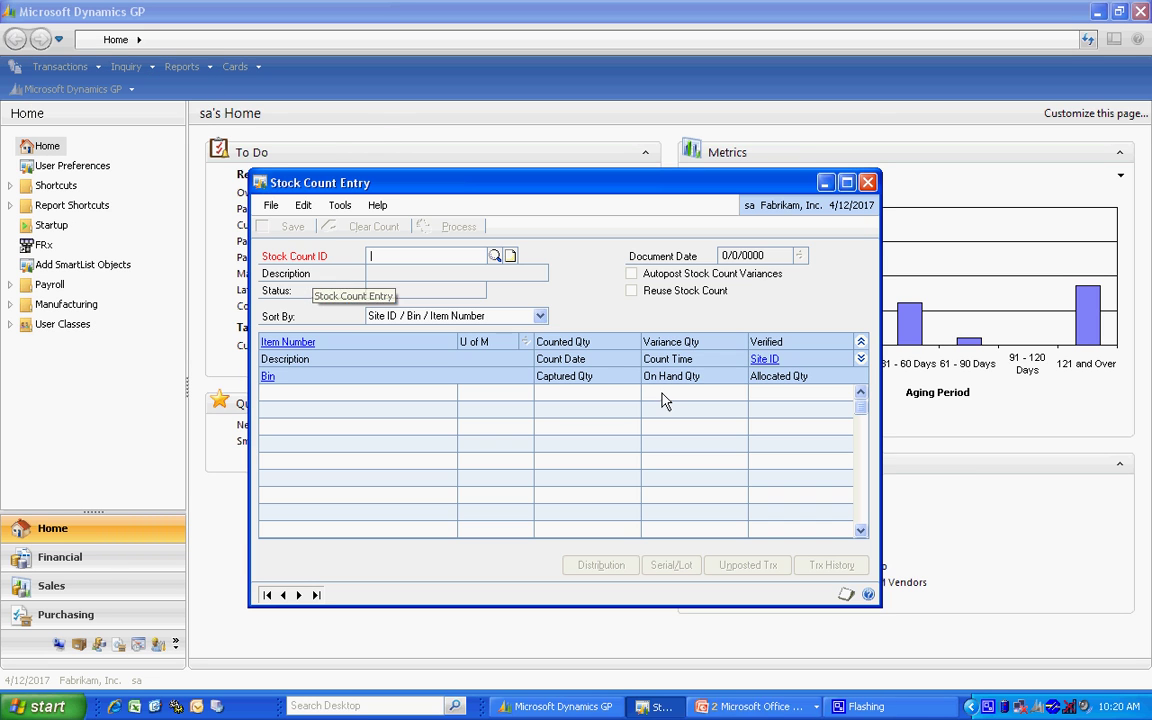
click(495, 256)
click(400, 280)
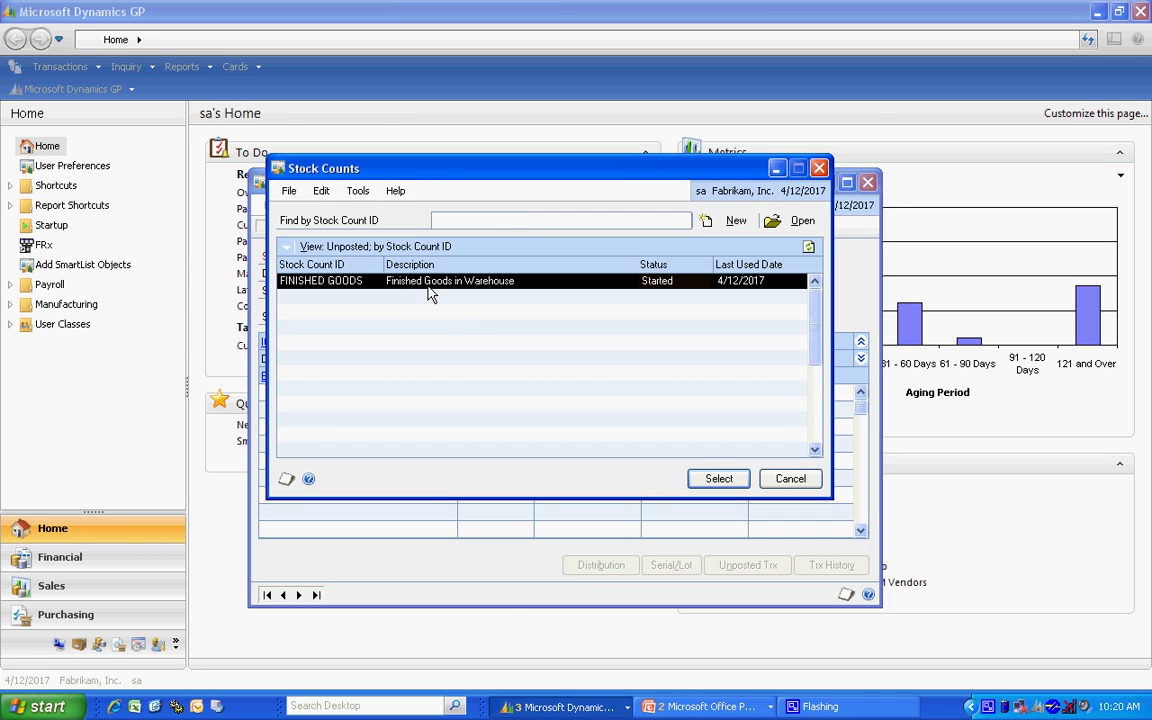
click(715, 477)
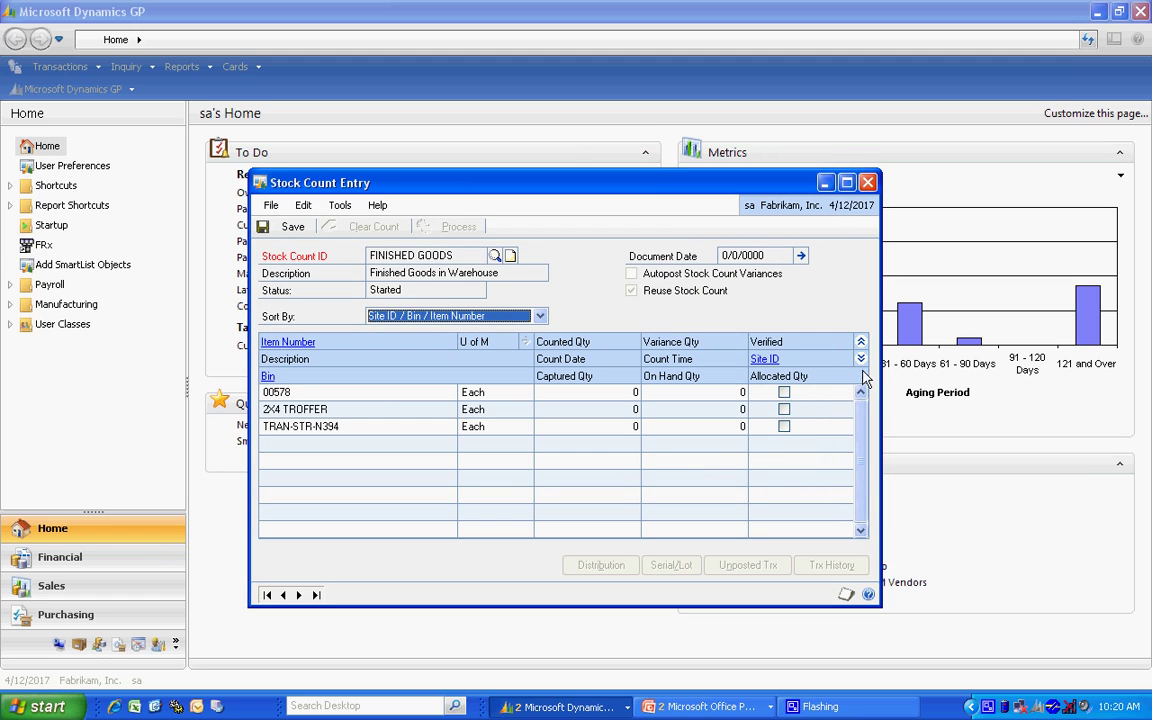
click(861, 360)
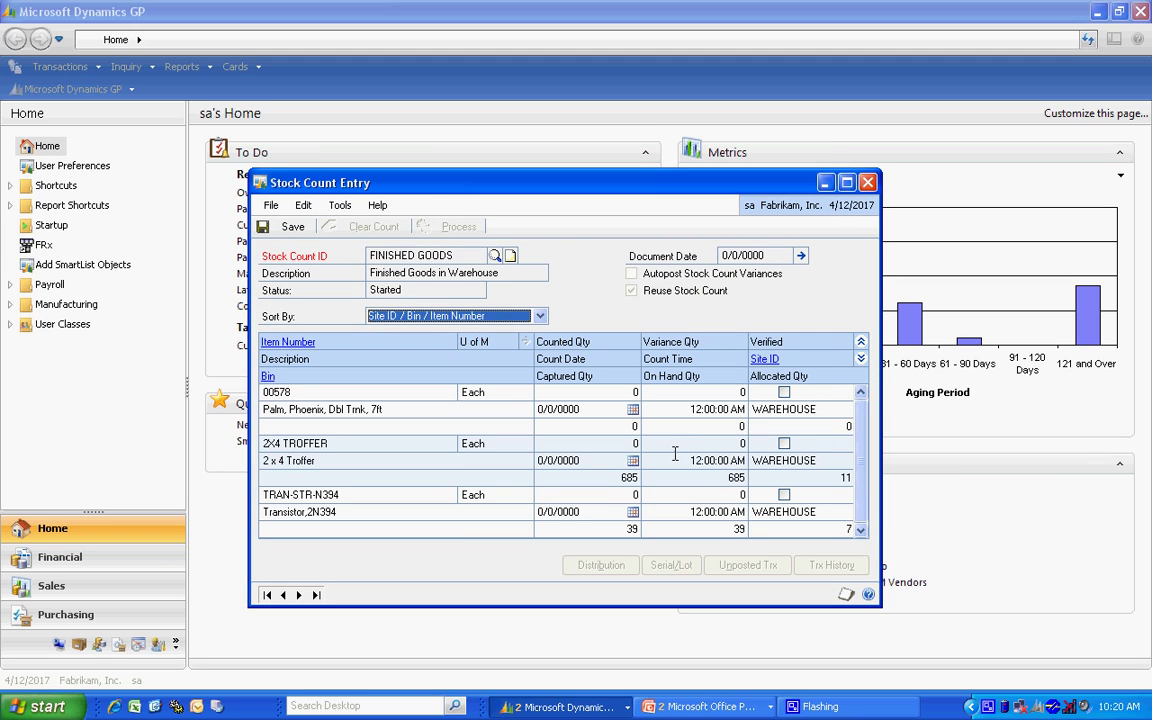
Enter counted quantities of 2 for 00578 and 680 for 2X4 TROFFER.
click(650, 392)
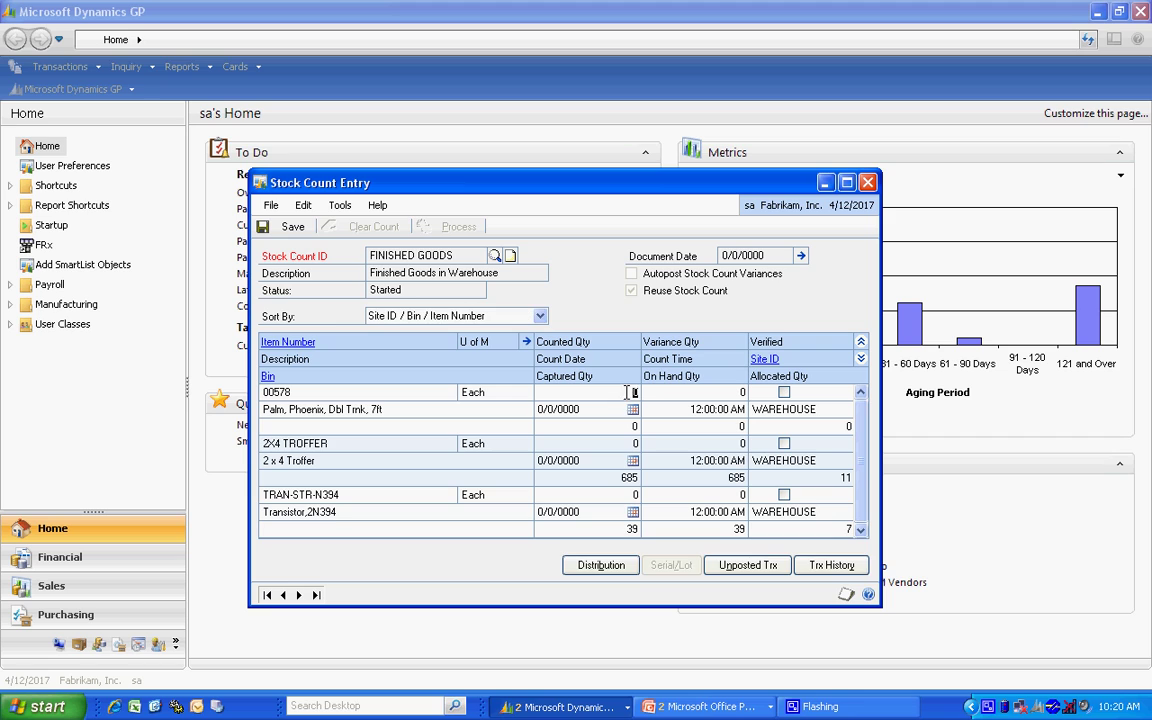
text(2)
key(Tab)
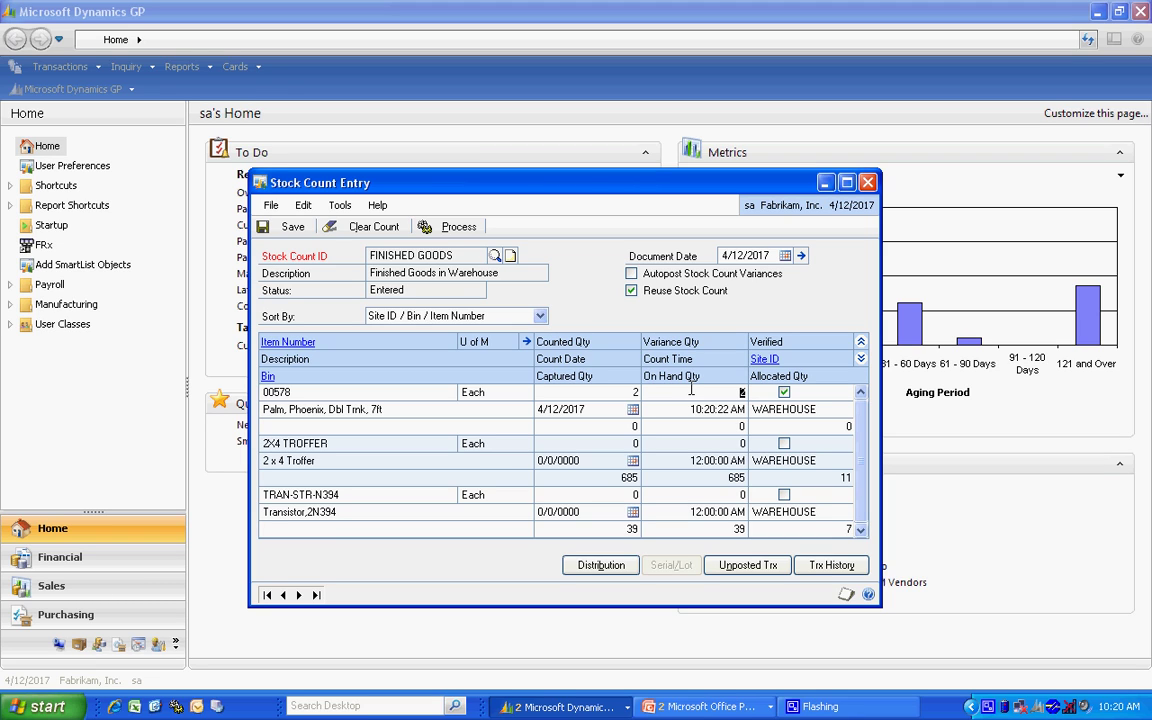
click(638, 443)
text(680)
key(Tab)
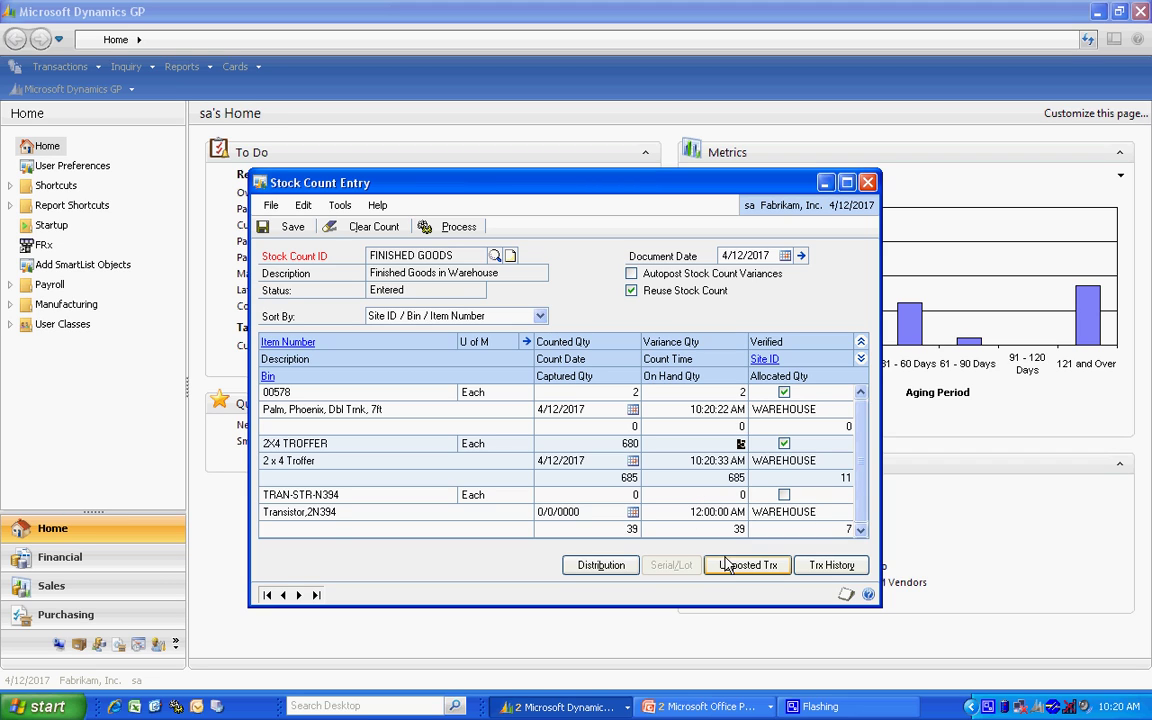
click(822, 567)
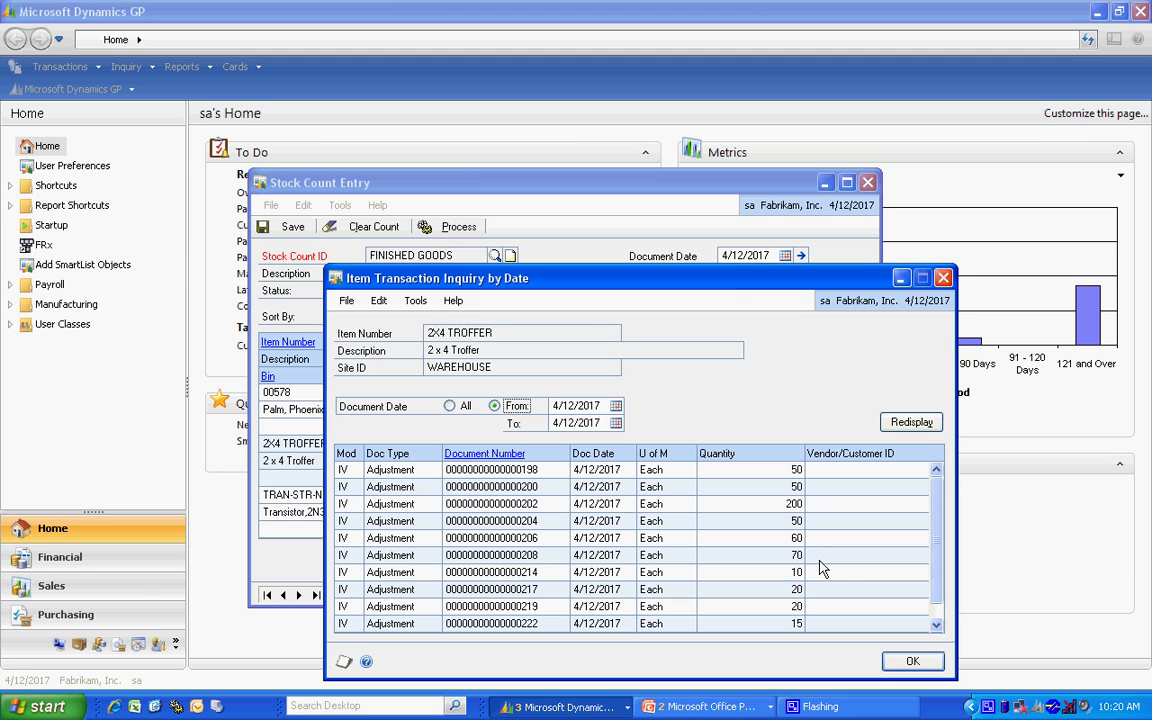
click(914, 661)
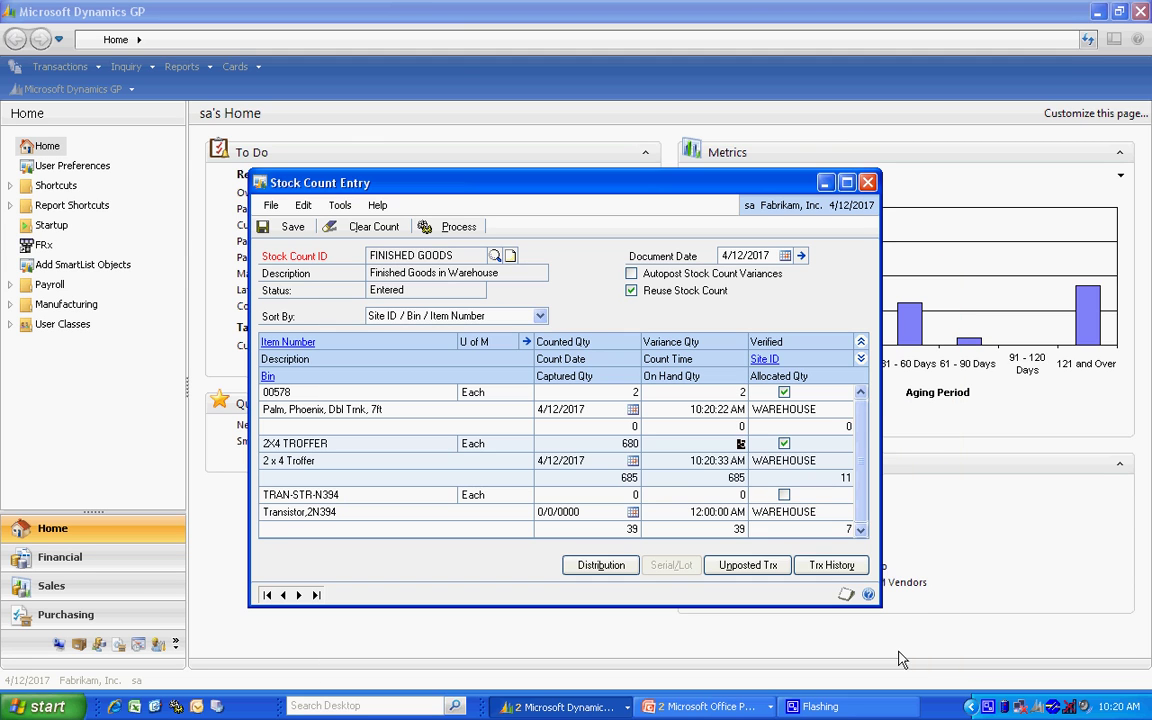
click(745, 566)
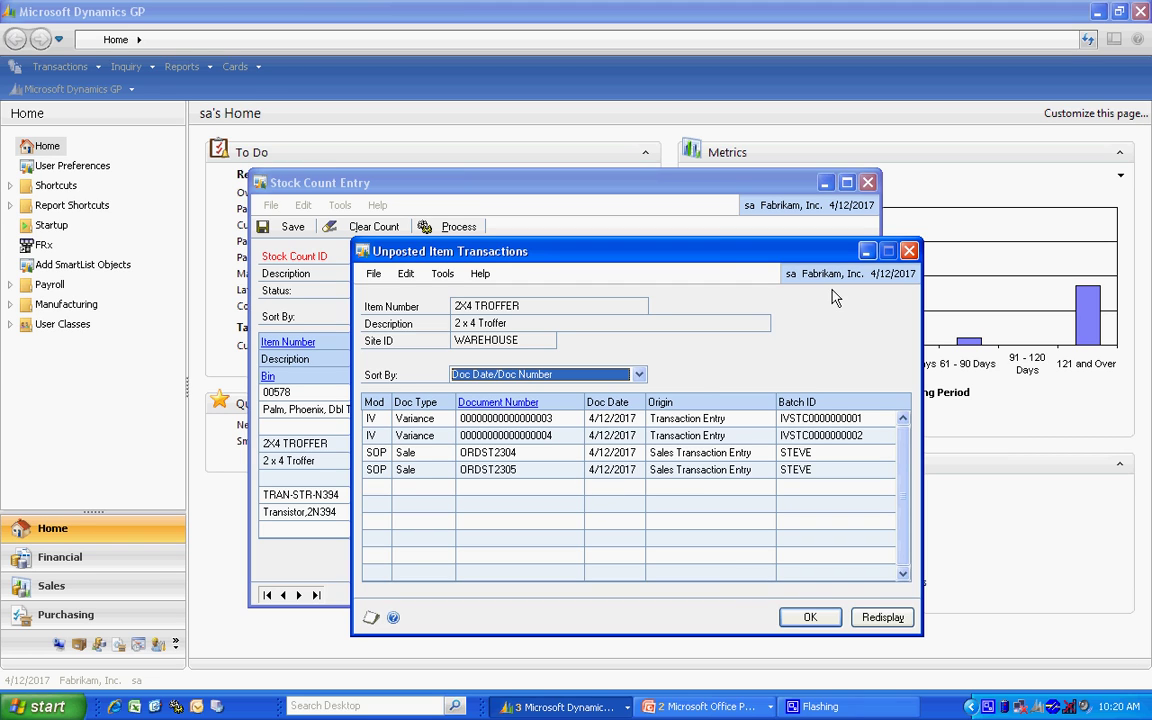
click(910, 251)
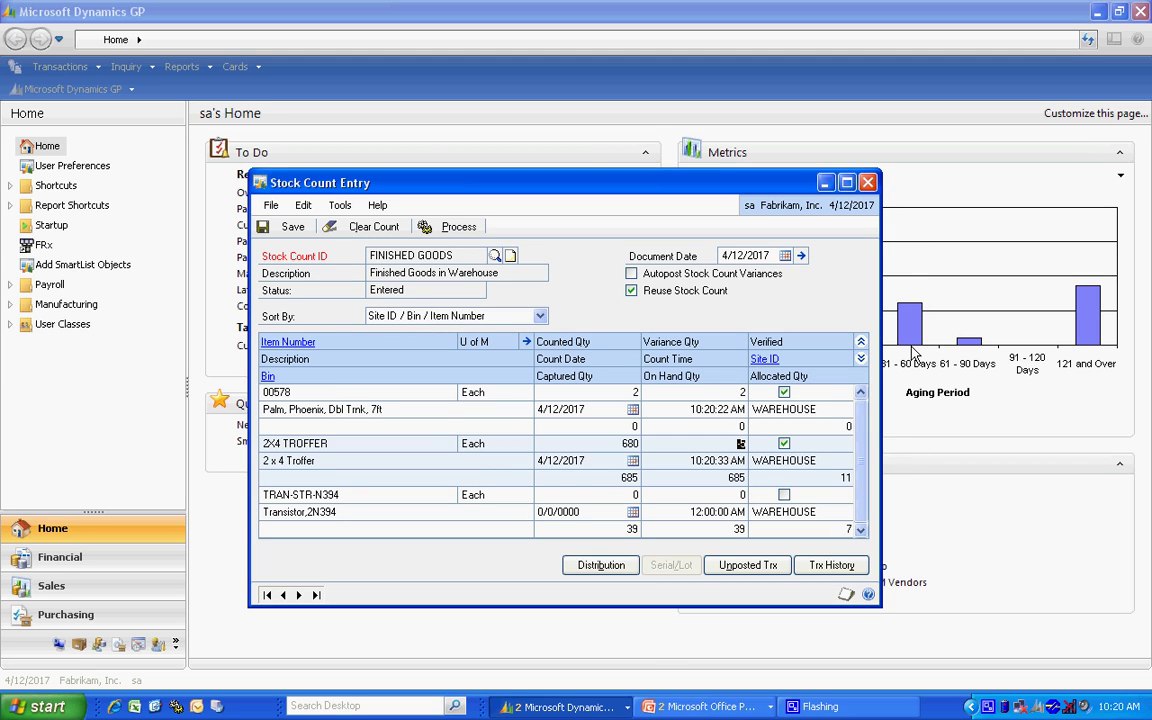
Count TRAN-STR-N394 at 39, enable autoposting of variances, and process the count.
click(647, 495)
text(39)
key(Tab)
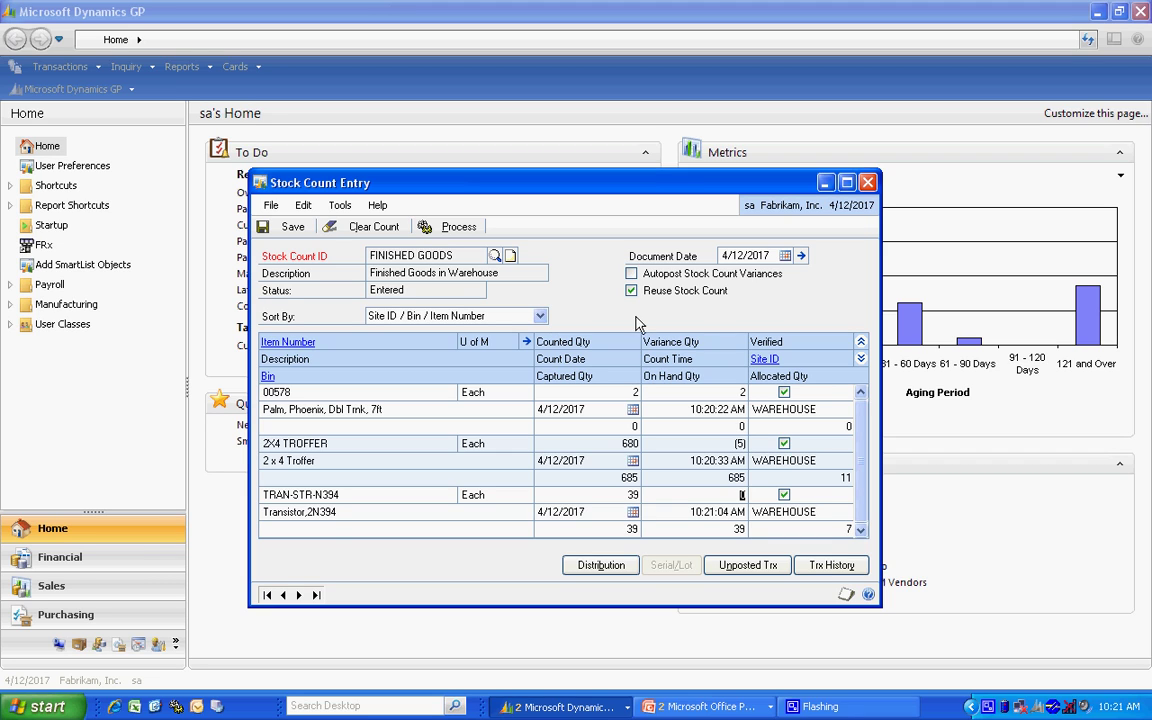
click(632, 273)
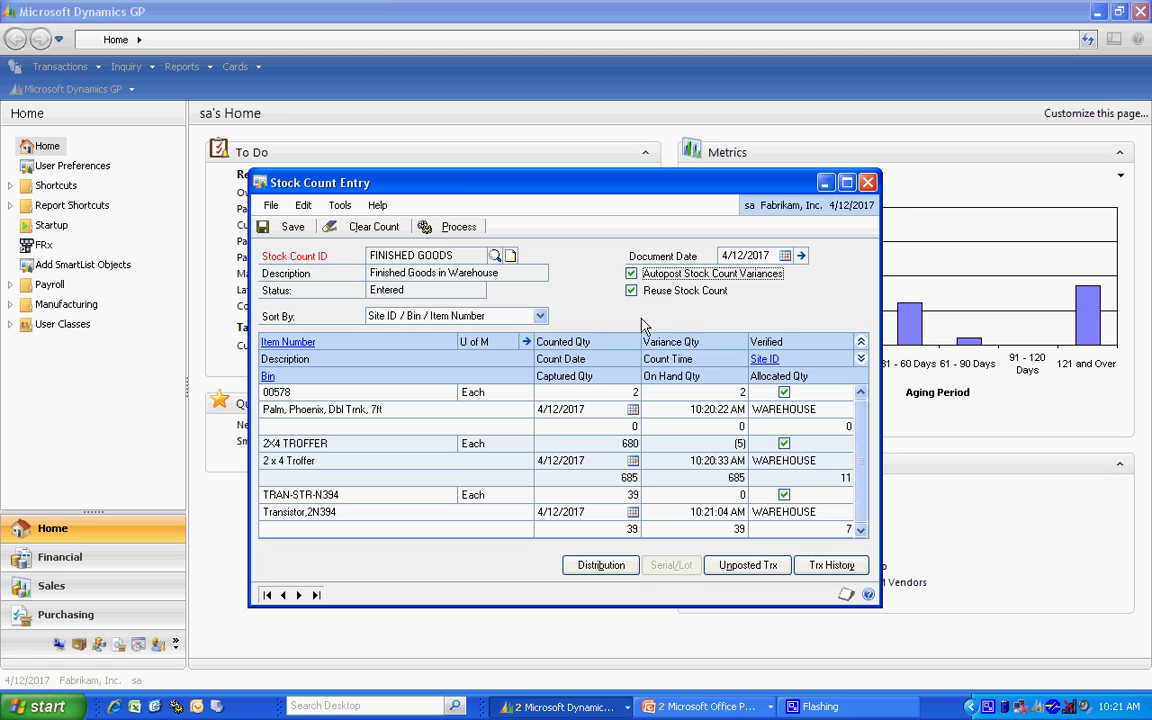
click(445, 227)
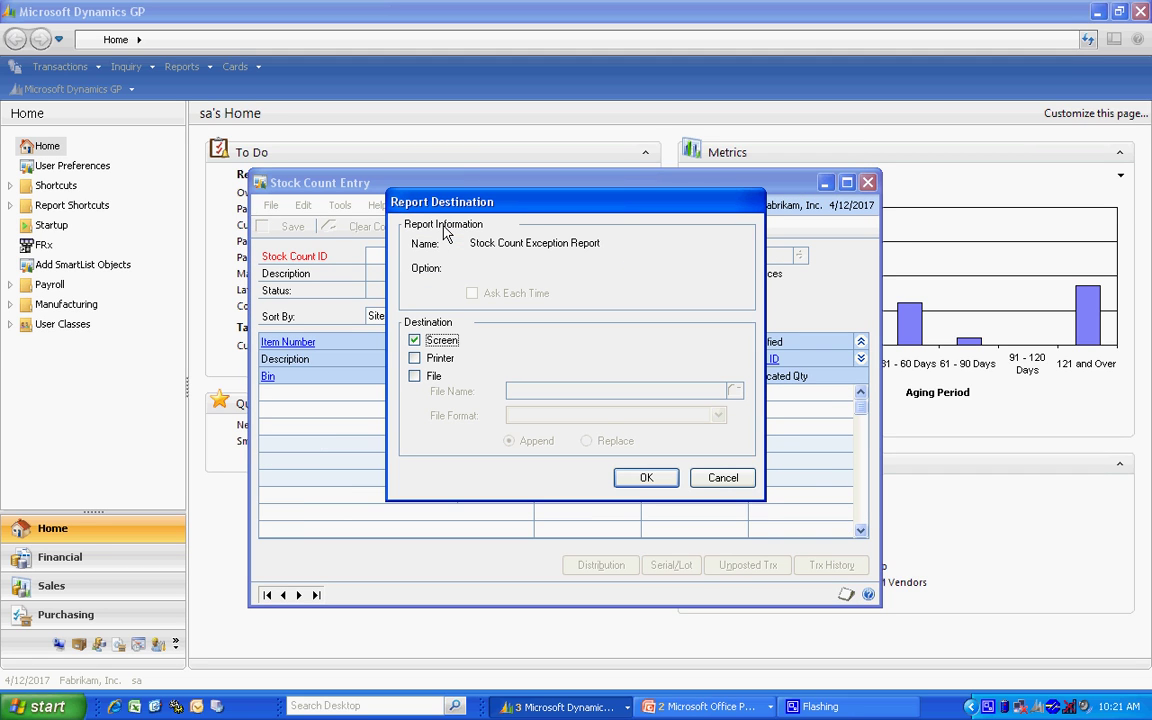
click(648, 478)
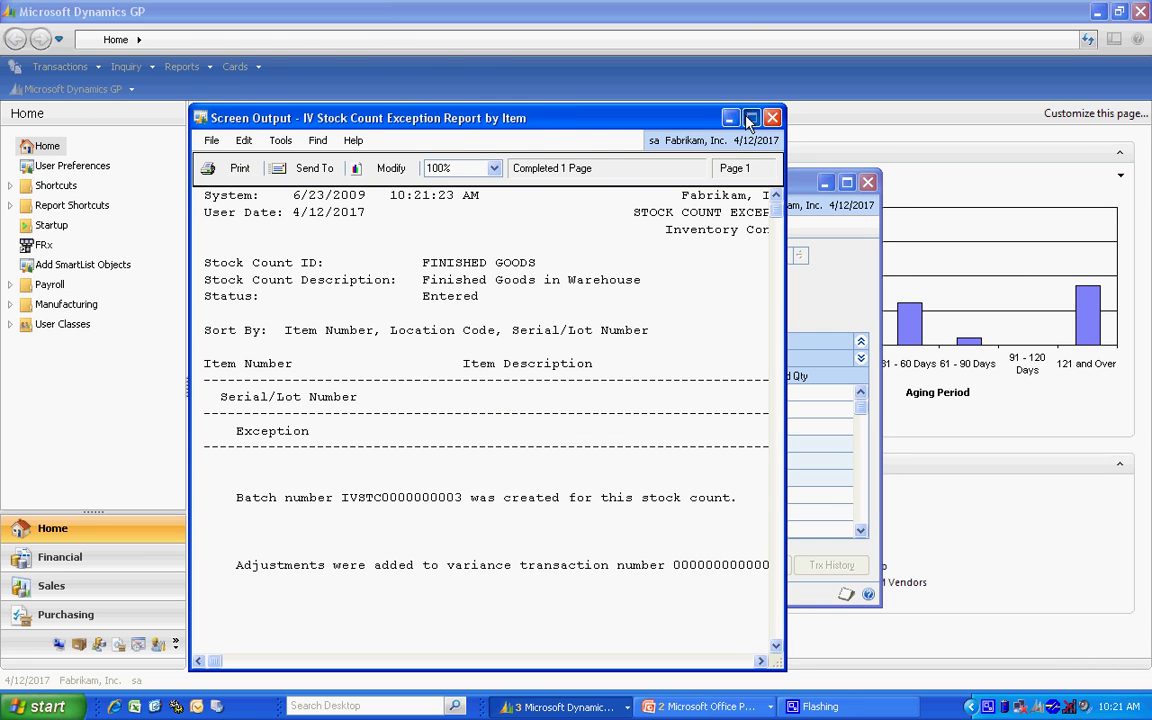
click(751, 118)
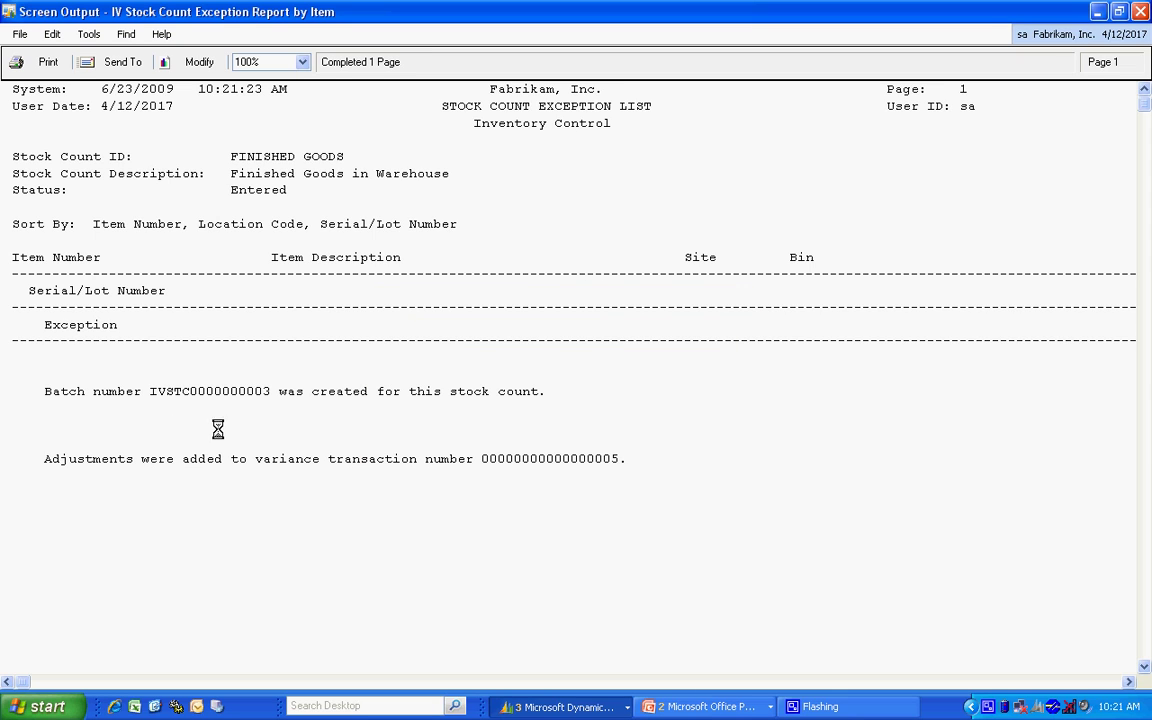
Close the exception report, returning to the cleared Stock Count Entry window.
click(1141, 11)
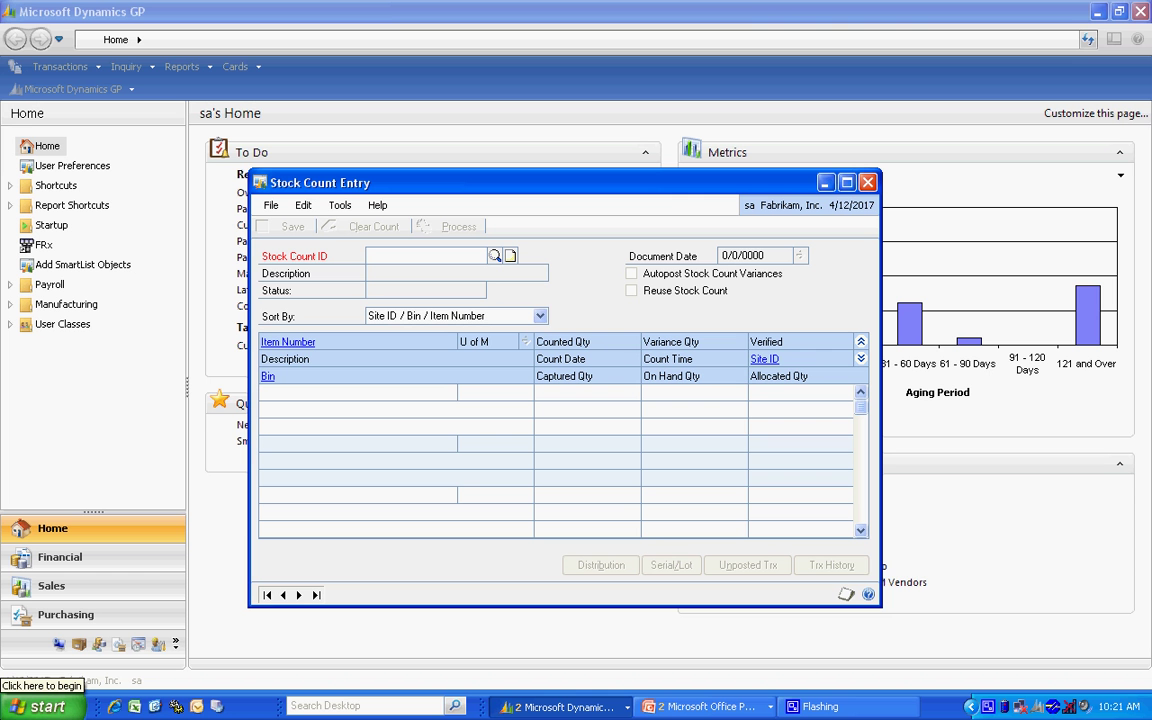